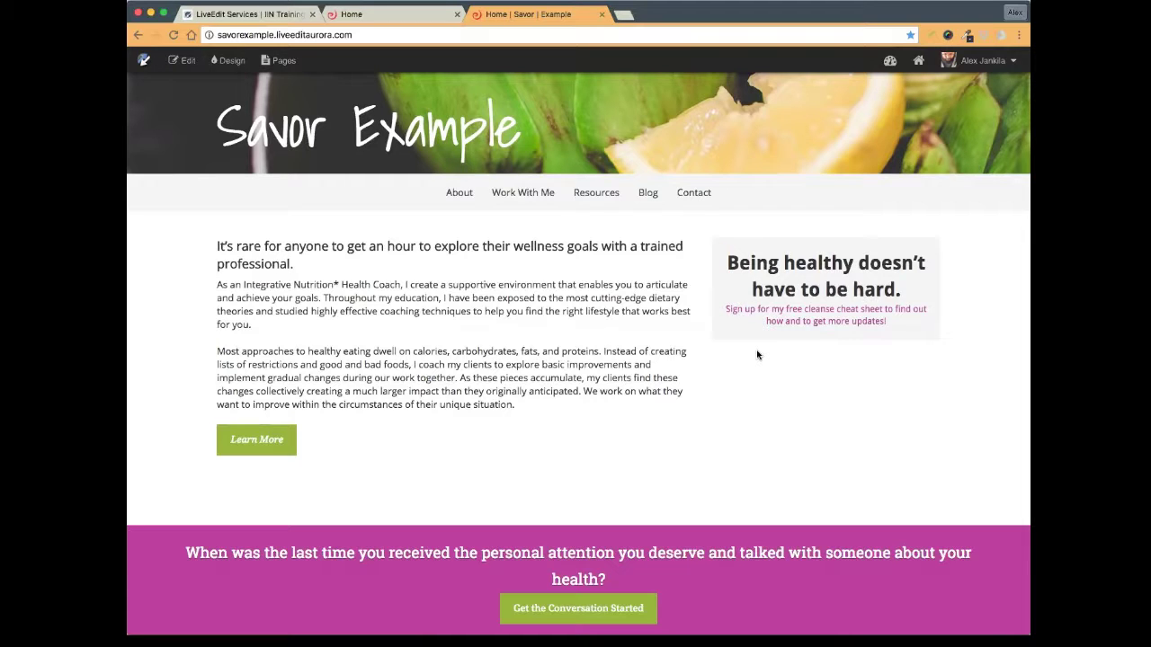
- Reload the Savor Example home page from its logo
scroll(732, 348, up, 2)
click(368, 126)
- Browse Savor's page templates, then foodiebonanzatraining's My Designs and Page Templates, and close the list
click(230, 61)
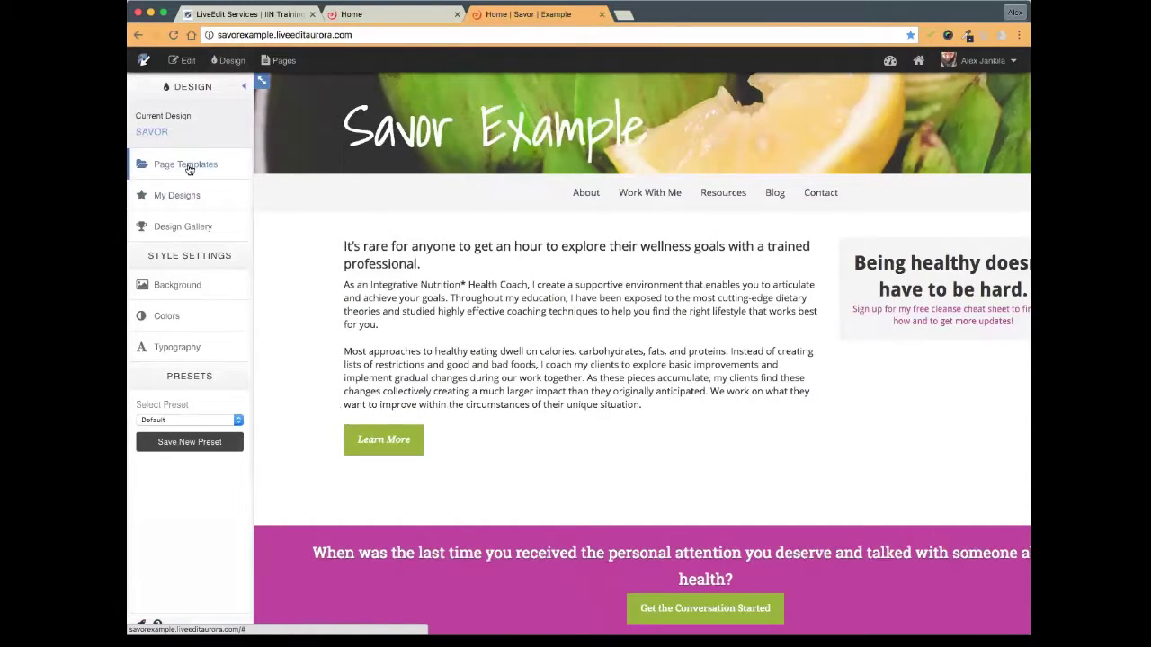
click(188, 165)
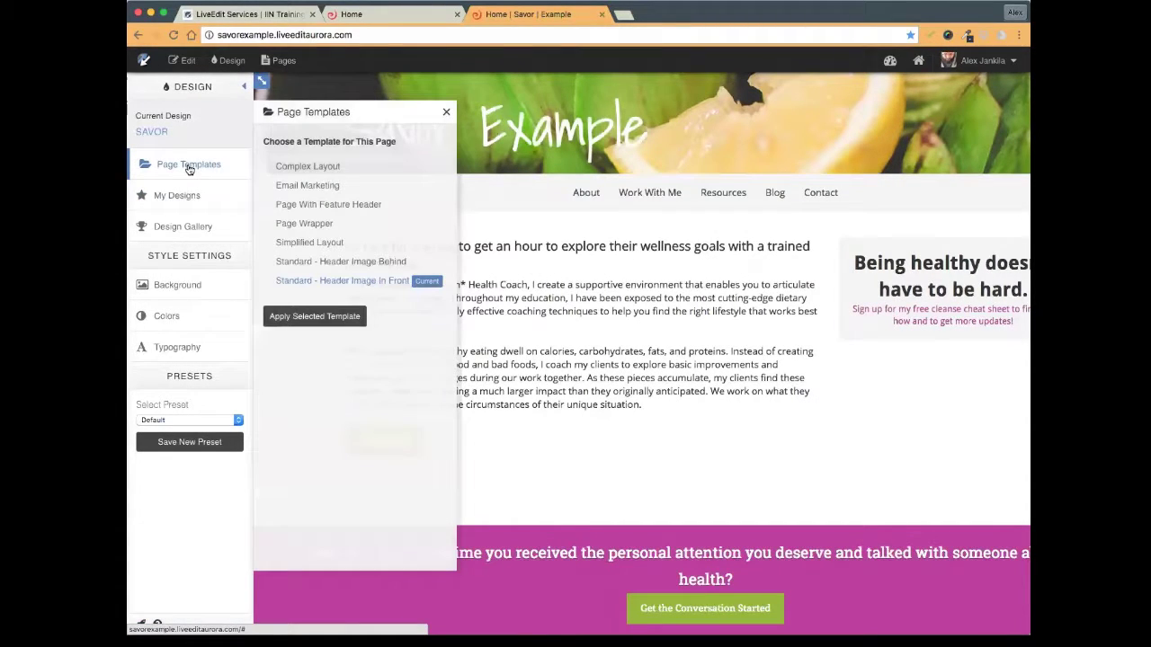
click(413, 16)
click(227, 60)
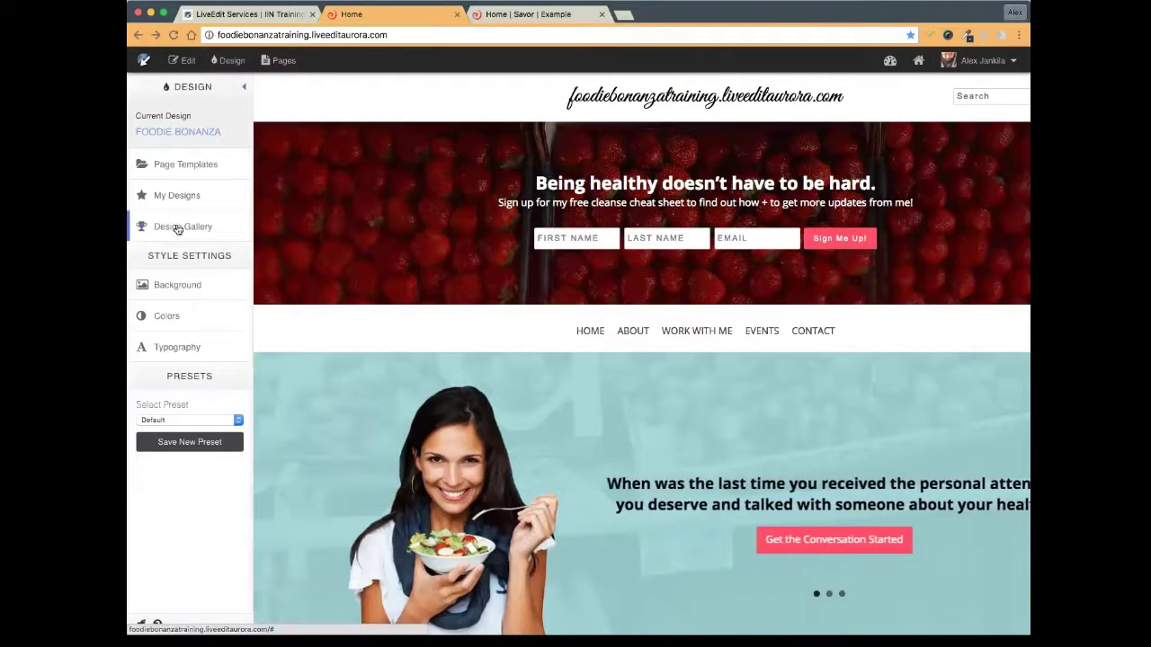
click(179, 199)
click(214, 169)
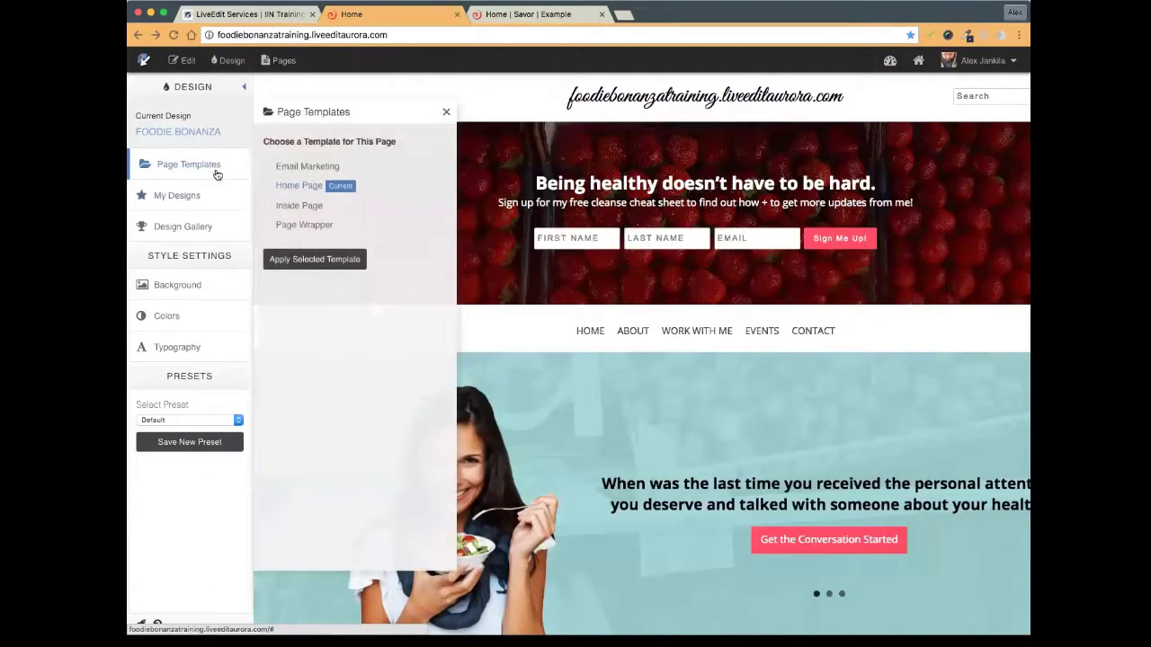
click(444, 115)
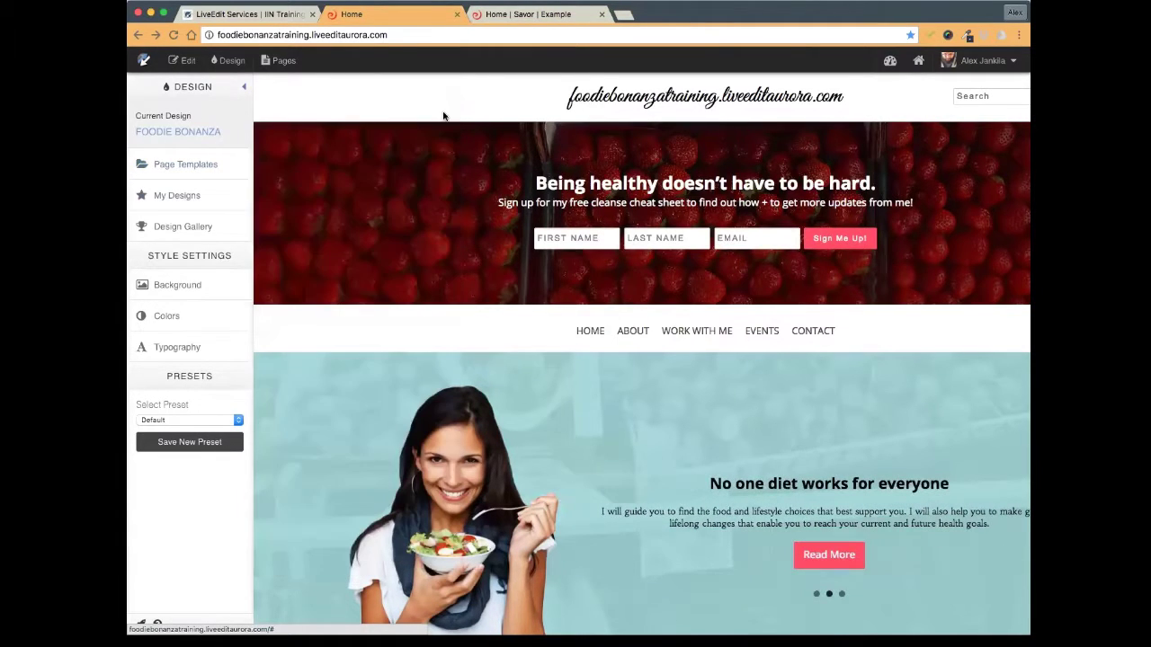
- Toggle Edit mode on and back off for the foodiebonanzatraining page
click(183, 60)
click(182, 60)
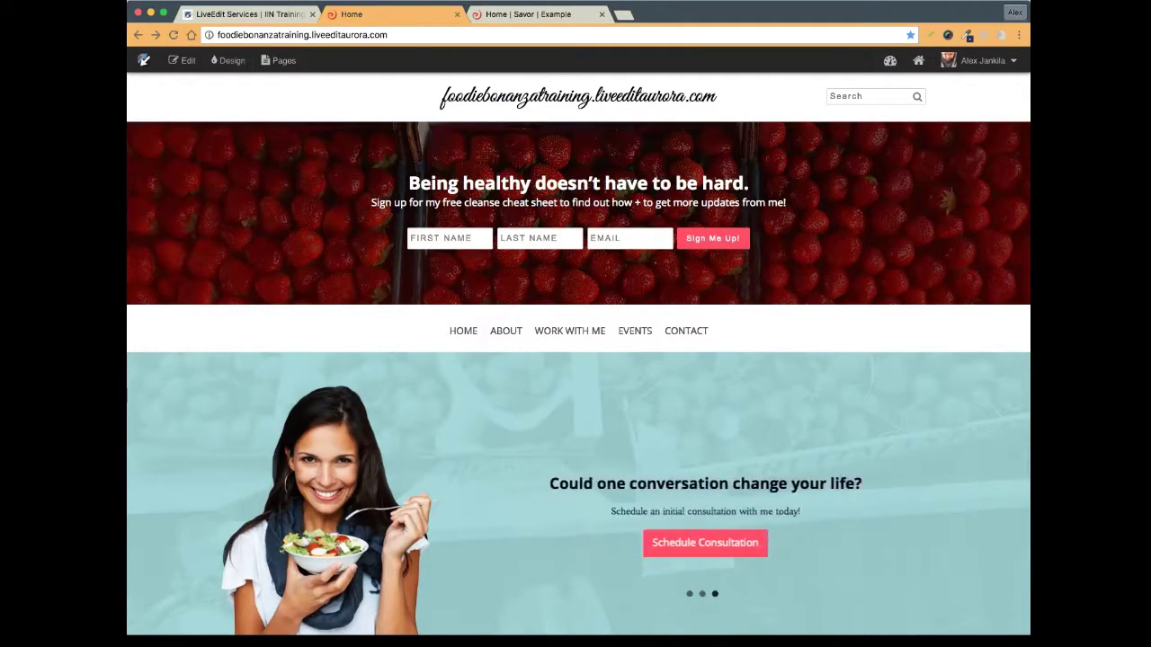
mouse_move(538, 334)
click(545, 364)
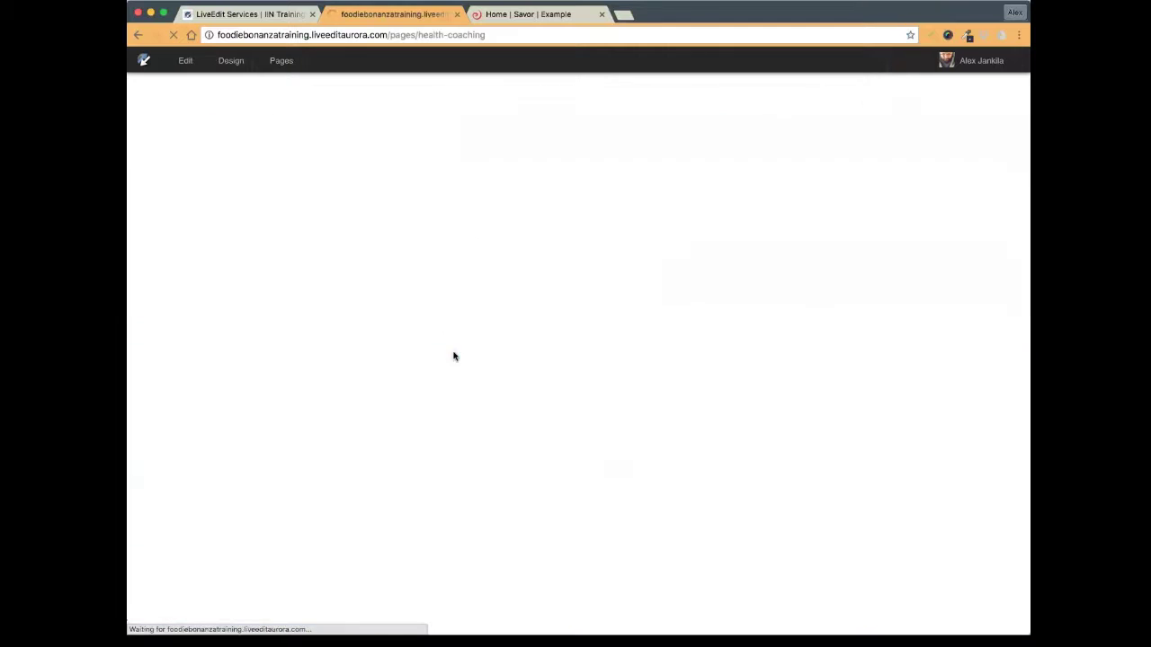
scroll(423, 321, down, 2)
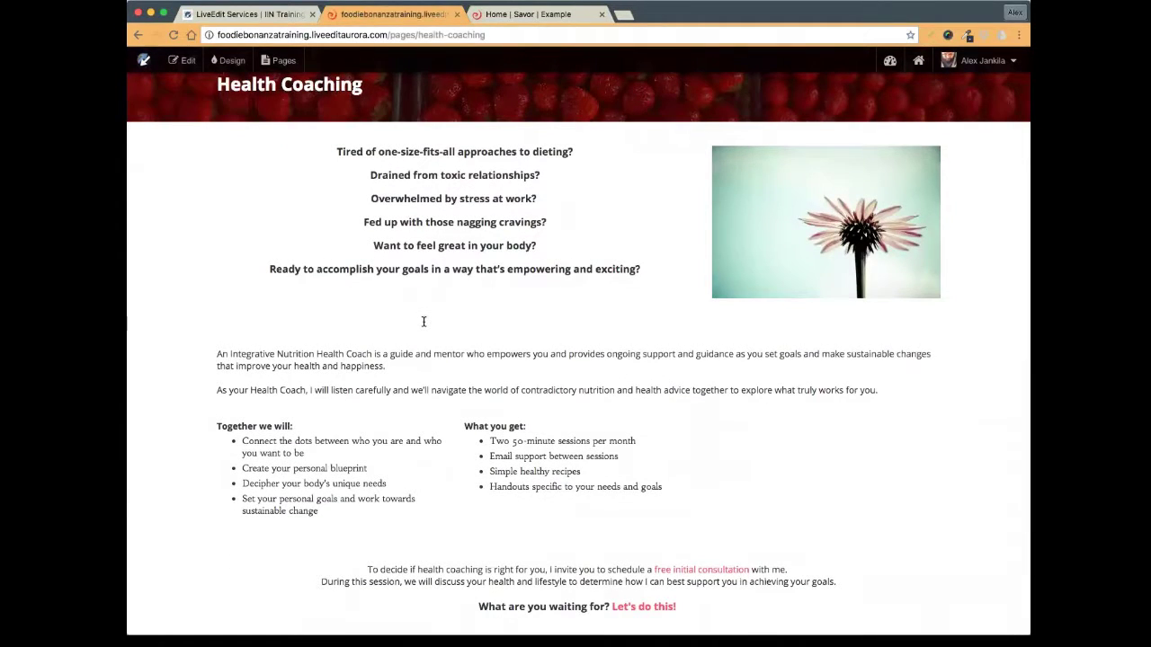
scroll(423, 321, up, 3)
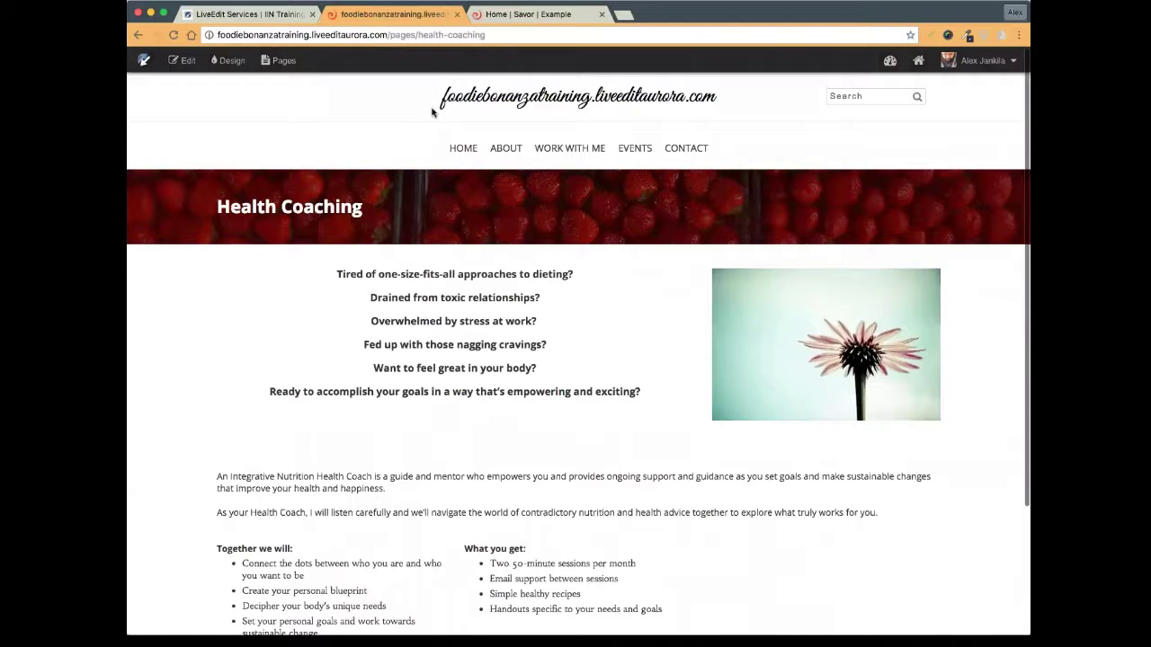
click(464, 151)
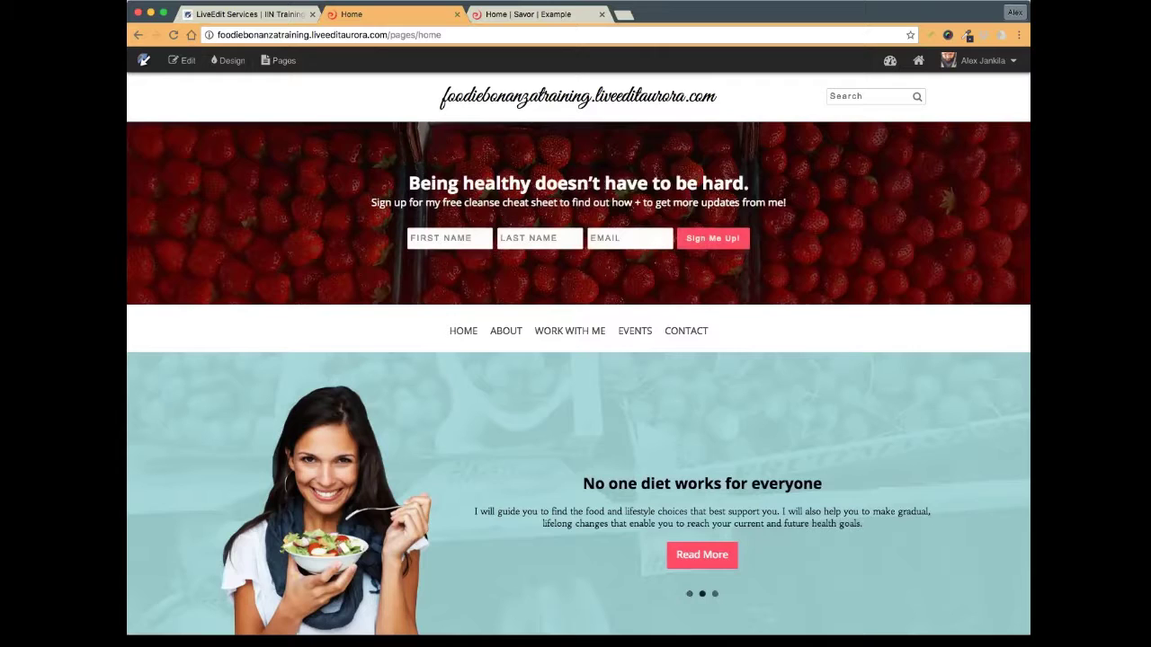
- In a new tab, search Google for 'venmo', then refine it to 'venmo button'
click(622, 14)
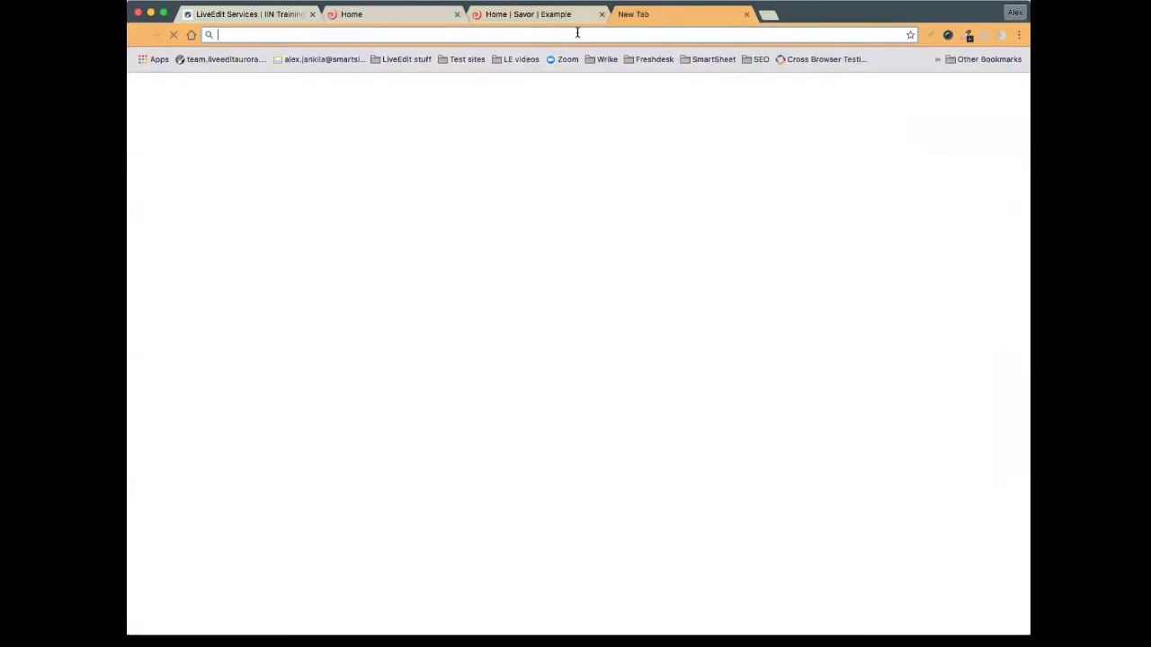
text(ve)
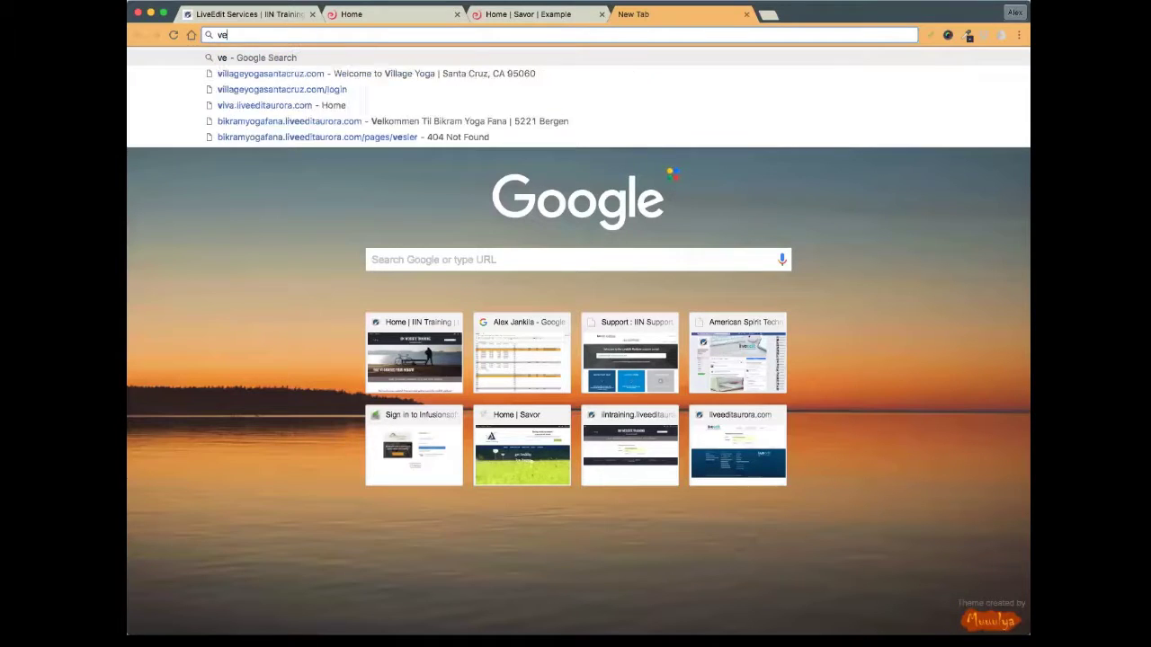
text(nmo)
key(Return)
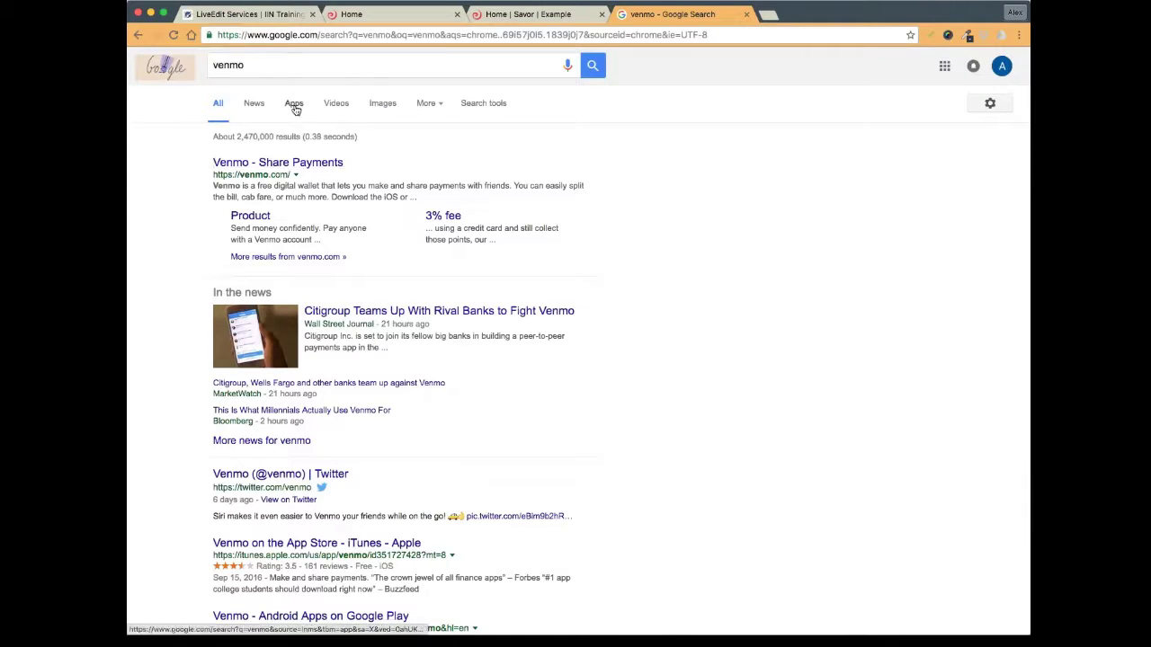
click(273, 69)
text(b)
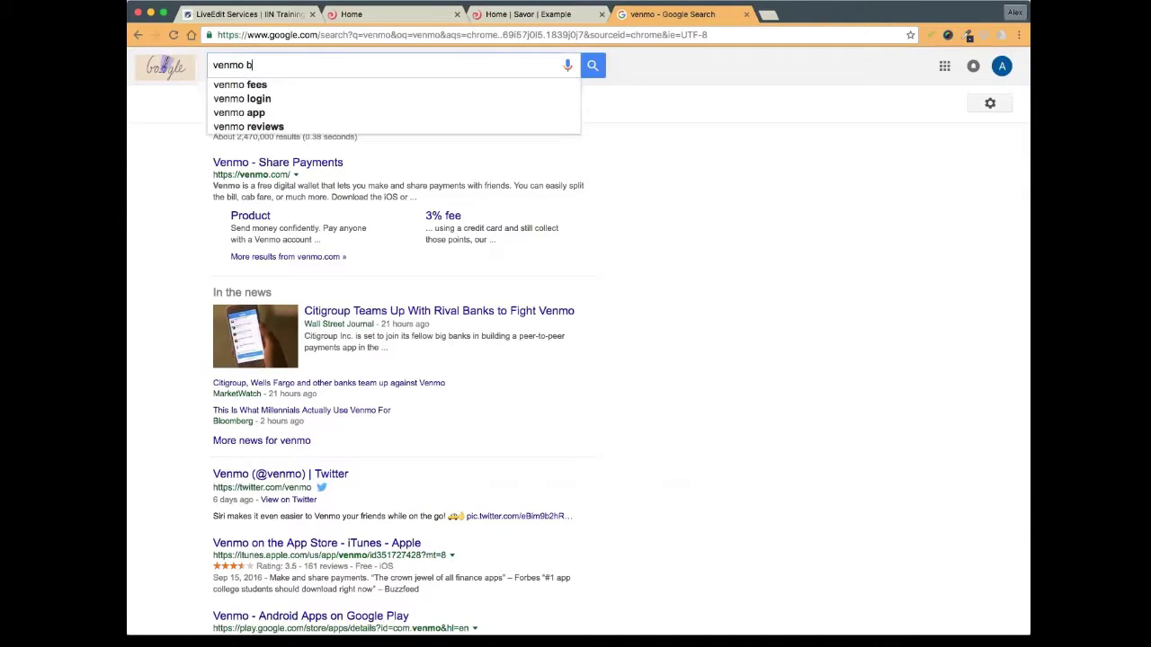
text(utton)
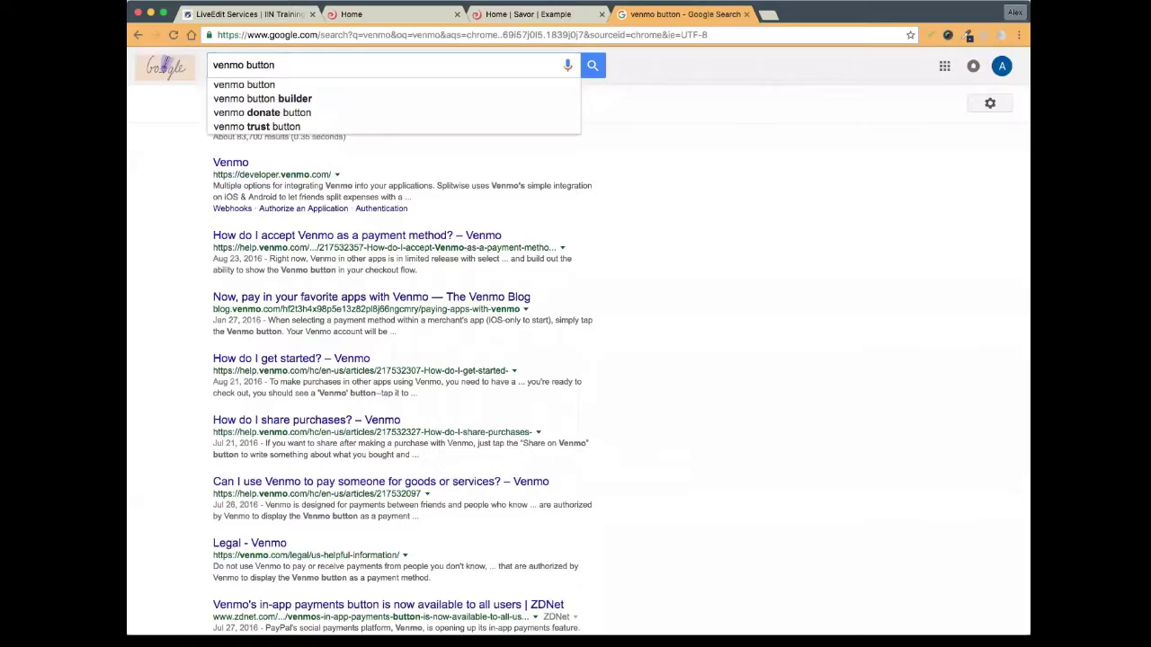
key(Return)
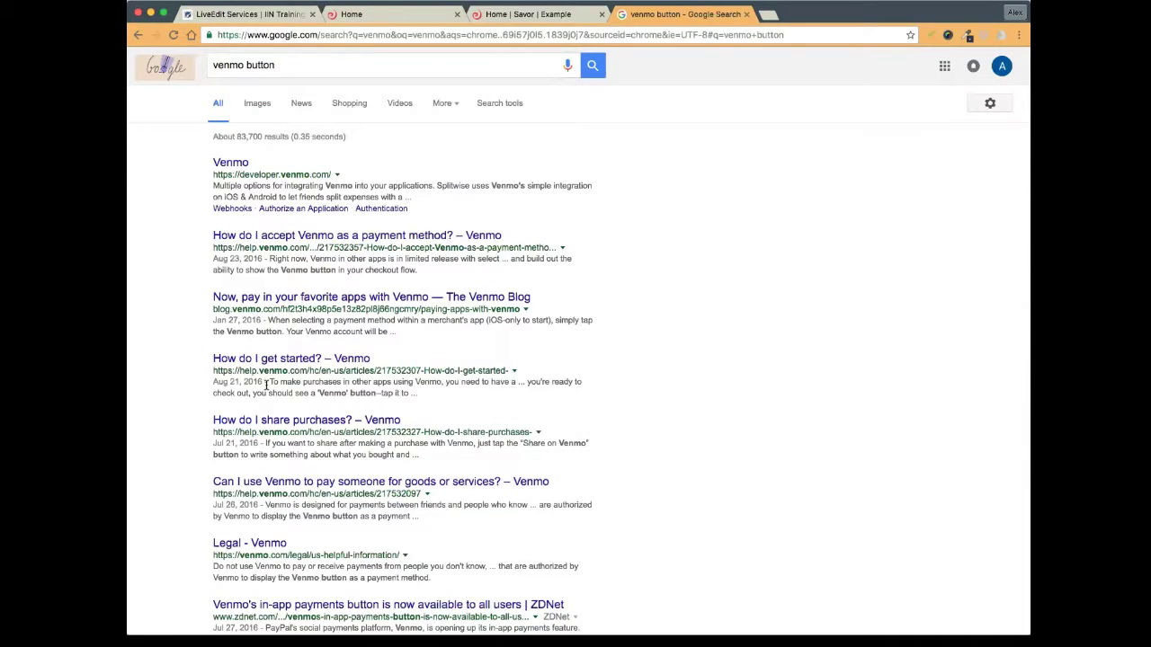
- Open developer.venmo.com from the results and scroll through its integration and API sections
click(232, 165)
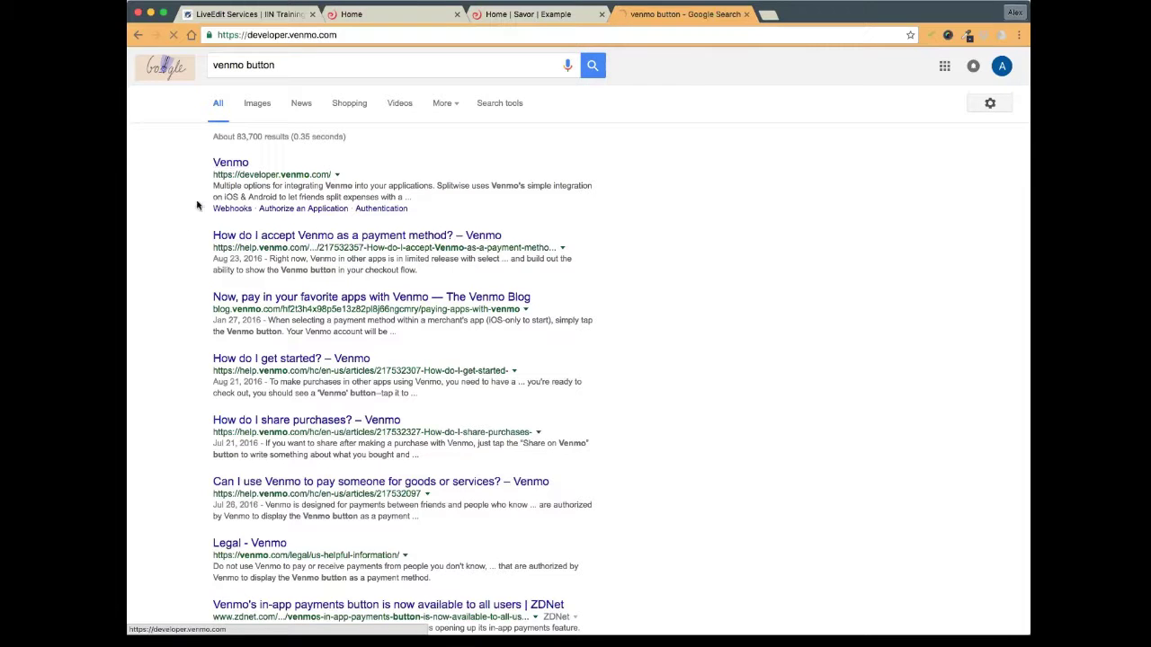
scroll(329, 259, down, 5)
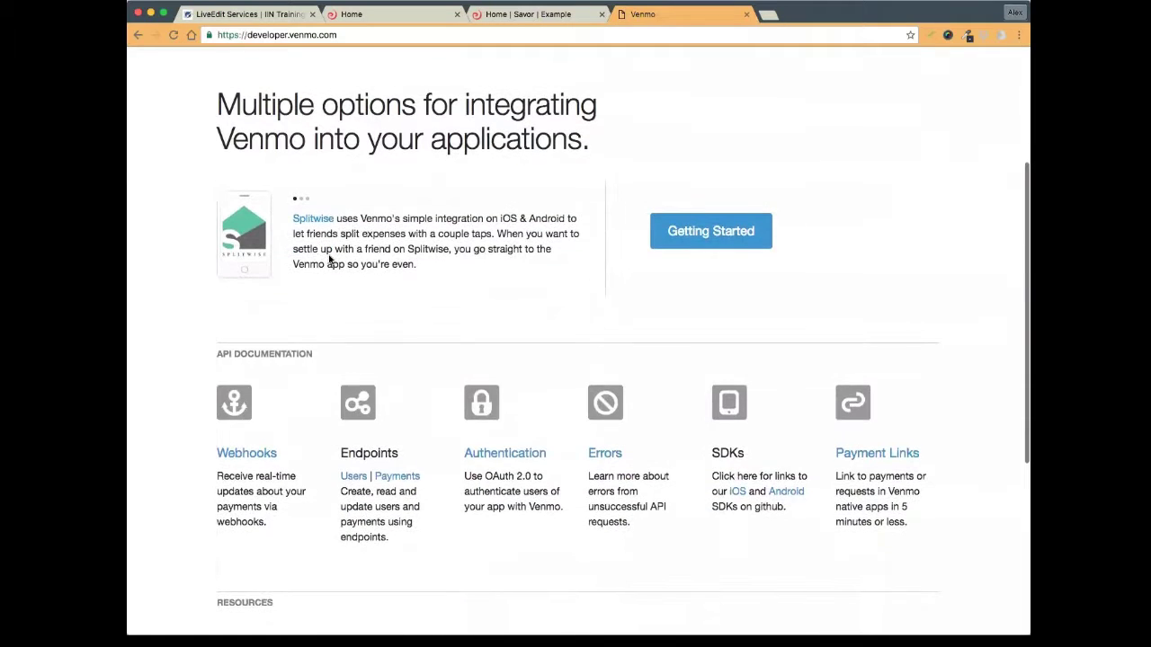
scroll(329, 259, up, 5)
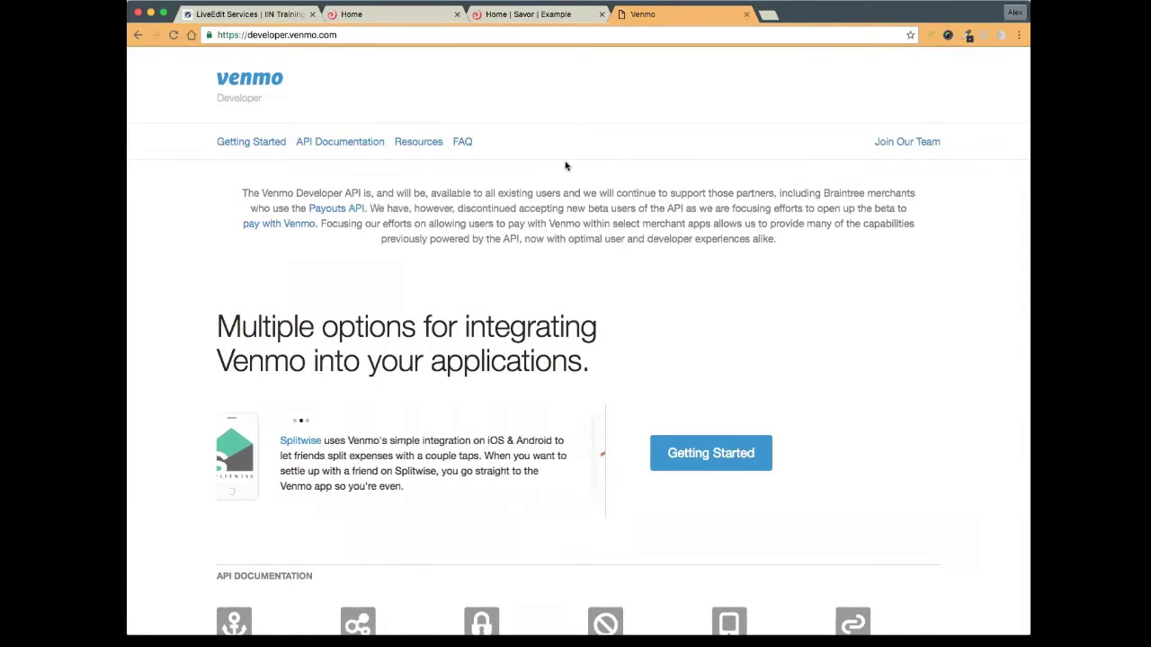
scroll(593, 175, down, 5)
scroll(628, 188, down, 5)
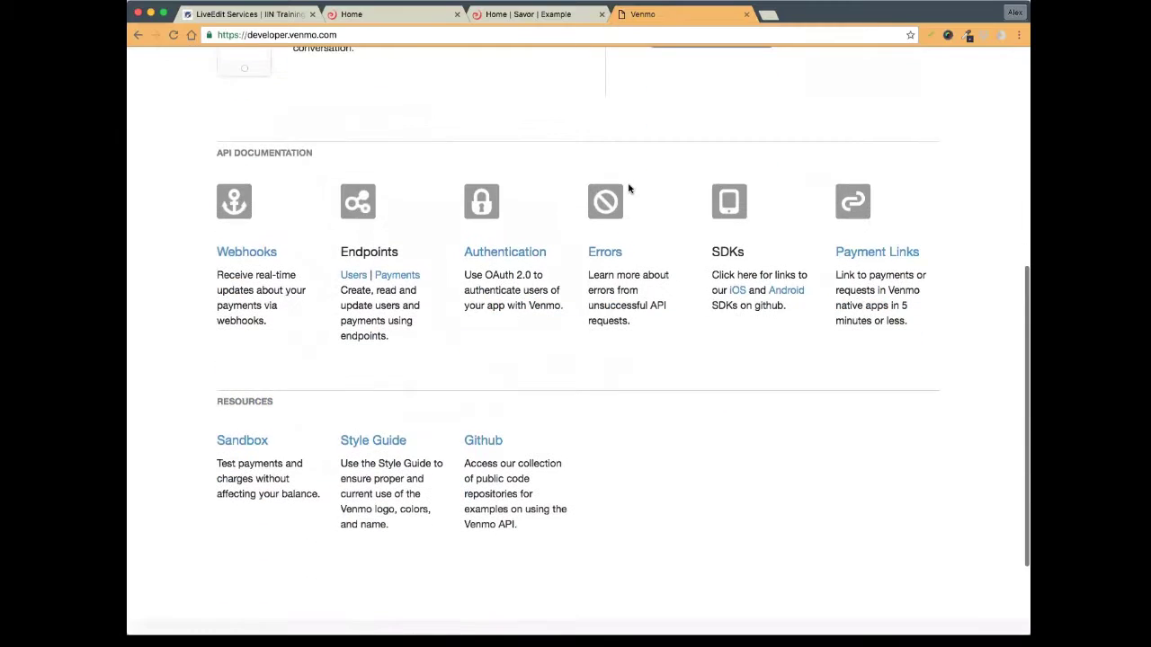
scroll(628, 188, down, 3)
scroll(628, 187, up, 8)
scroll(629, 188, down, 3)
scroll(628, 188, down, 2)
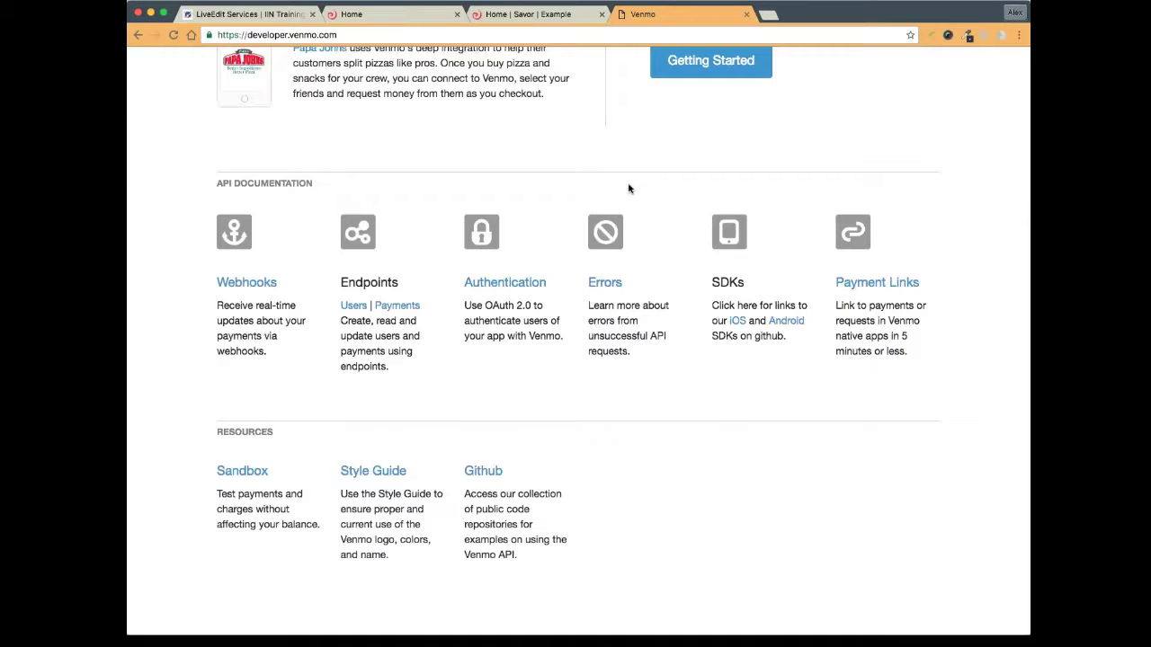
scroll(628, 188, up, 7)
scroll(683, 180, down, 1)
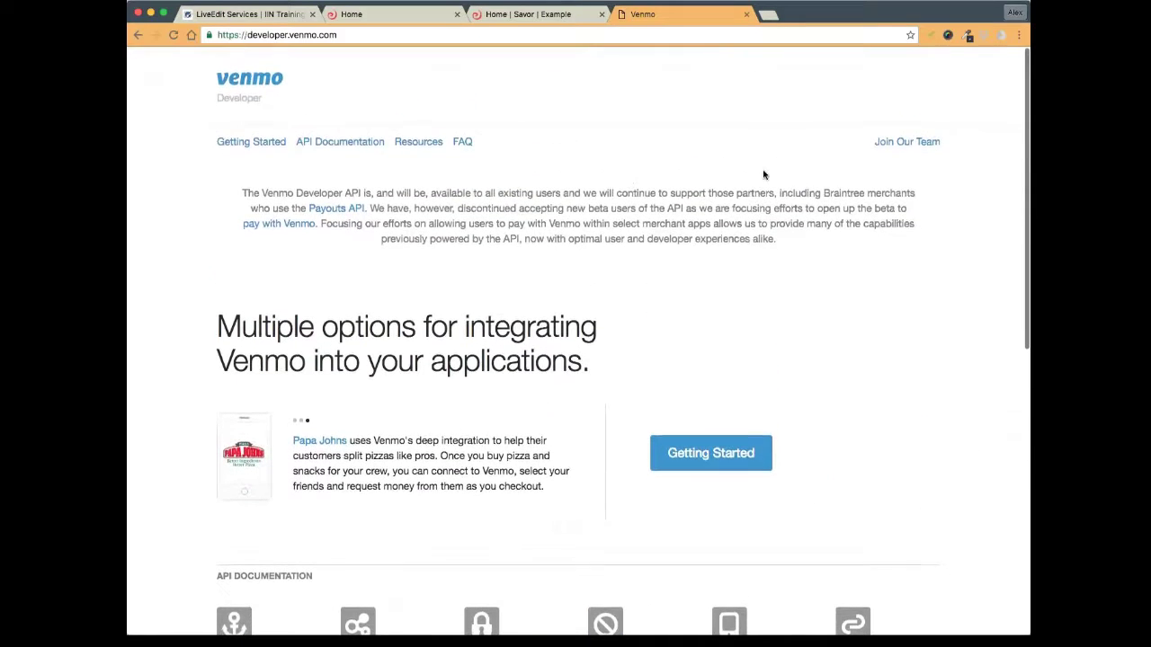
- Close the Venmo tab and the Page Templates panel, then toggle the Edit sidebar open and closed
click(746, 15)
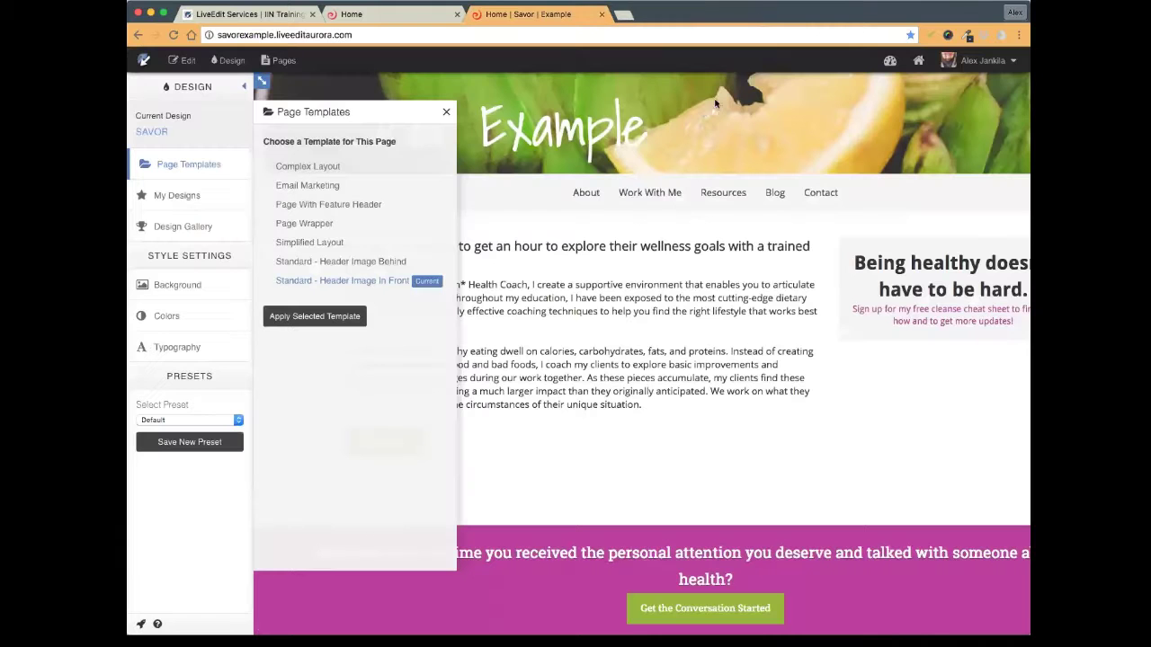
click(446, 112)
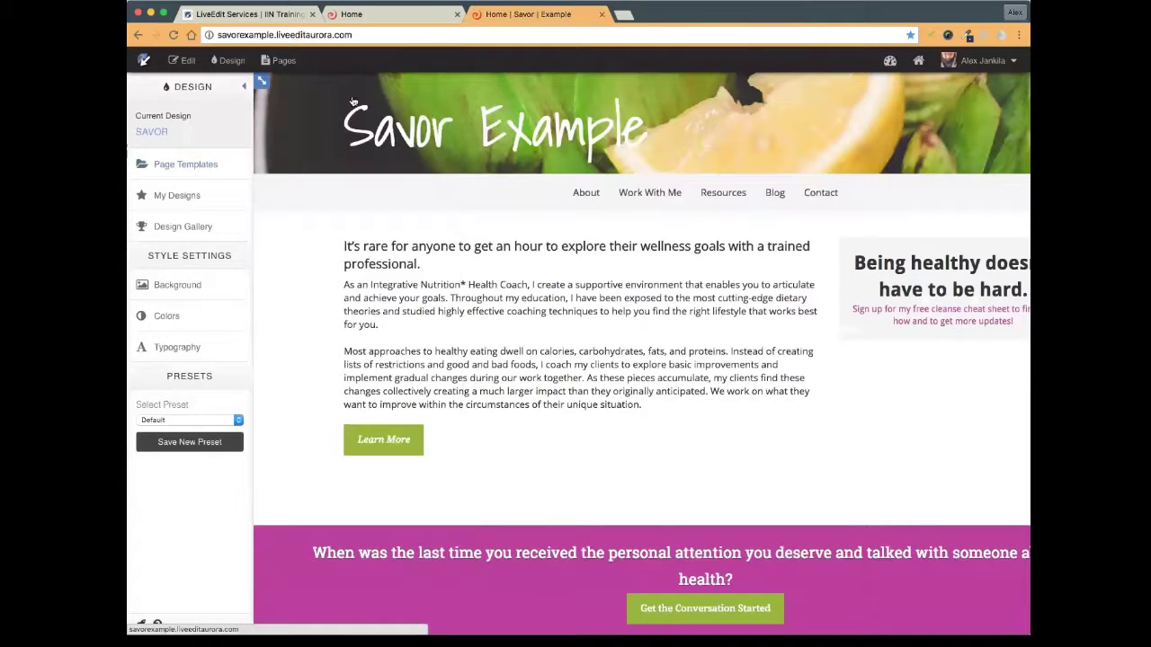
click(187, 63)
click(180, 65)
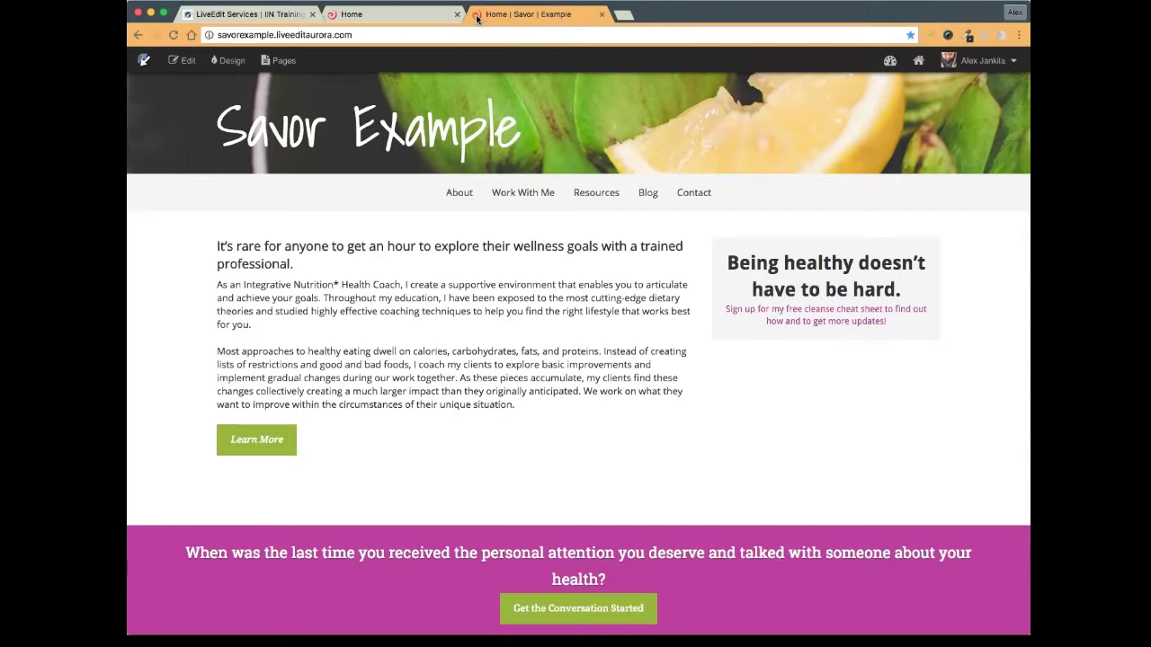
- Open Site Settings from the user dropdown and review its favicon and logo fields
click(1013, 61)
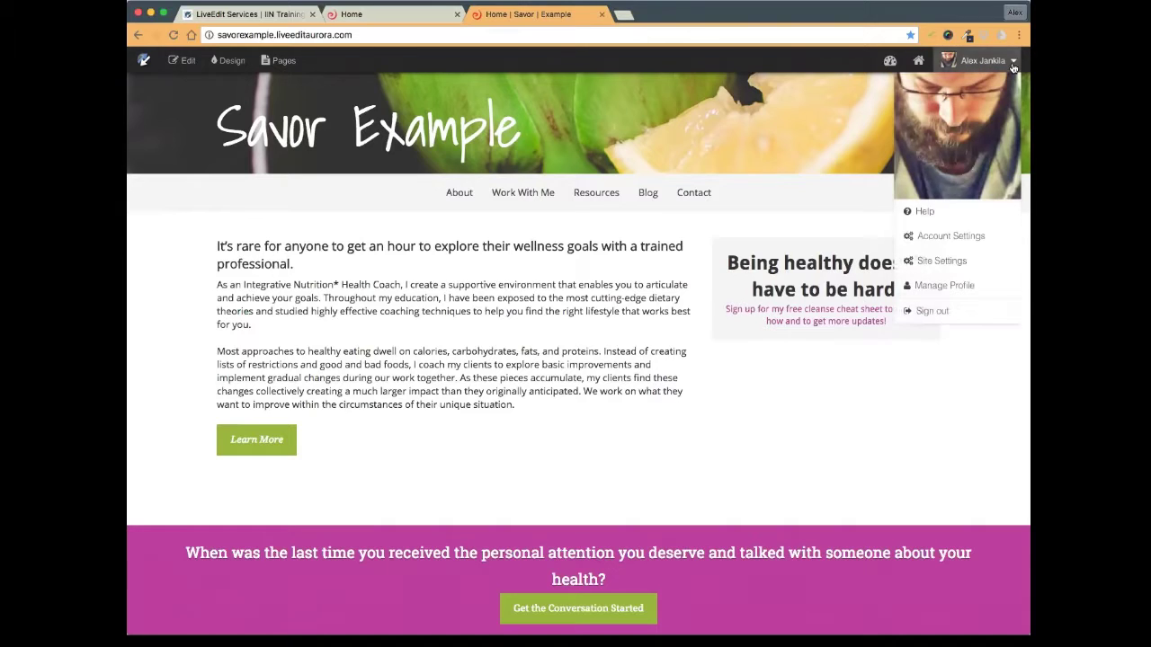
click(929, 267)
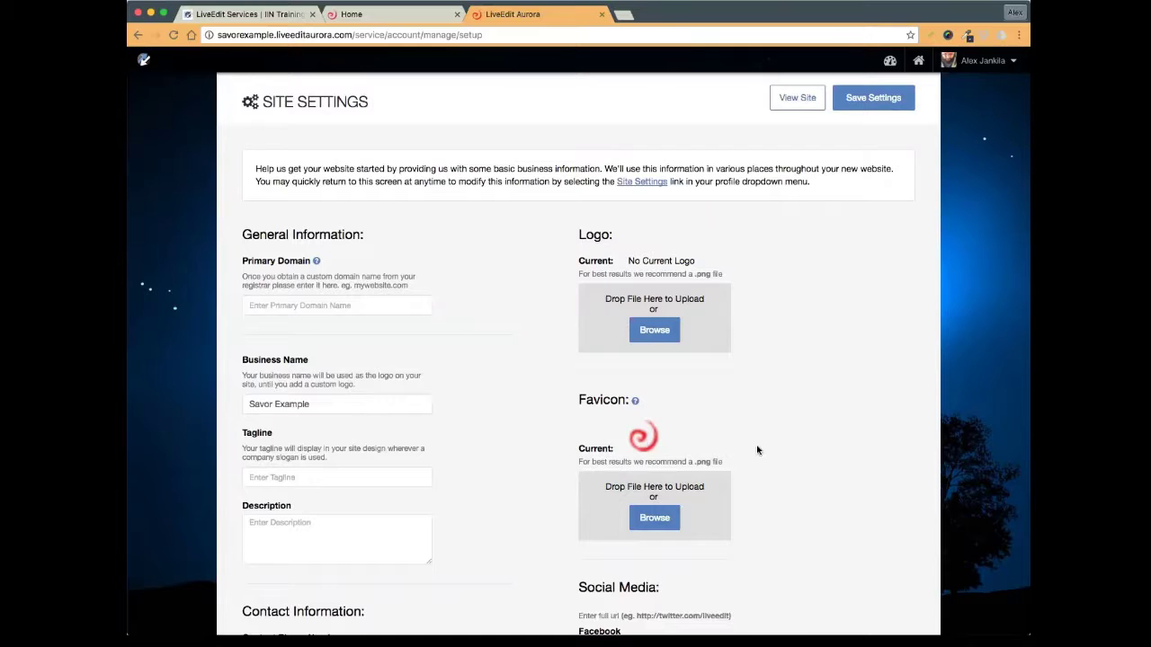
scroll(757, 449, down, 3)
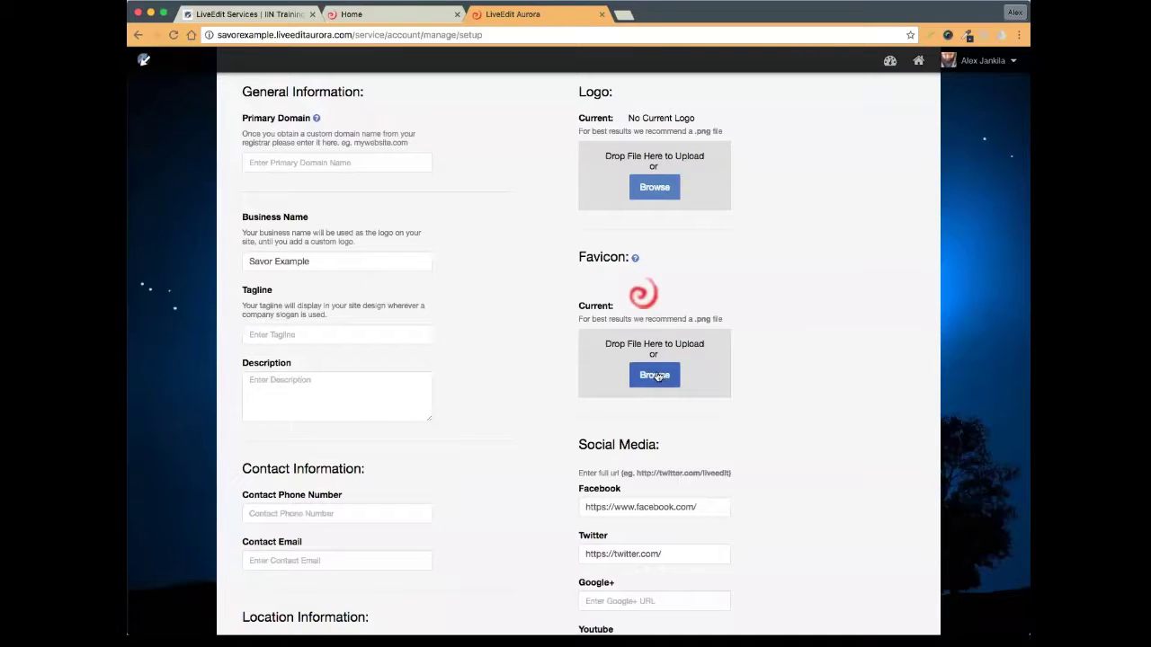
scroll(809, 225, up, 3)
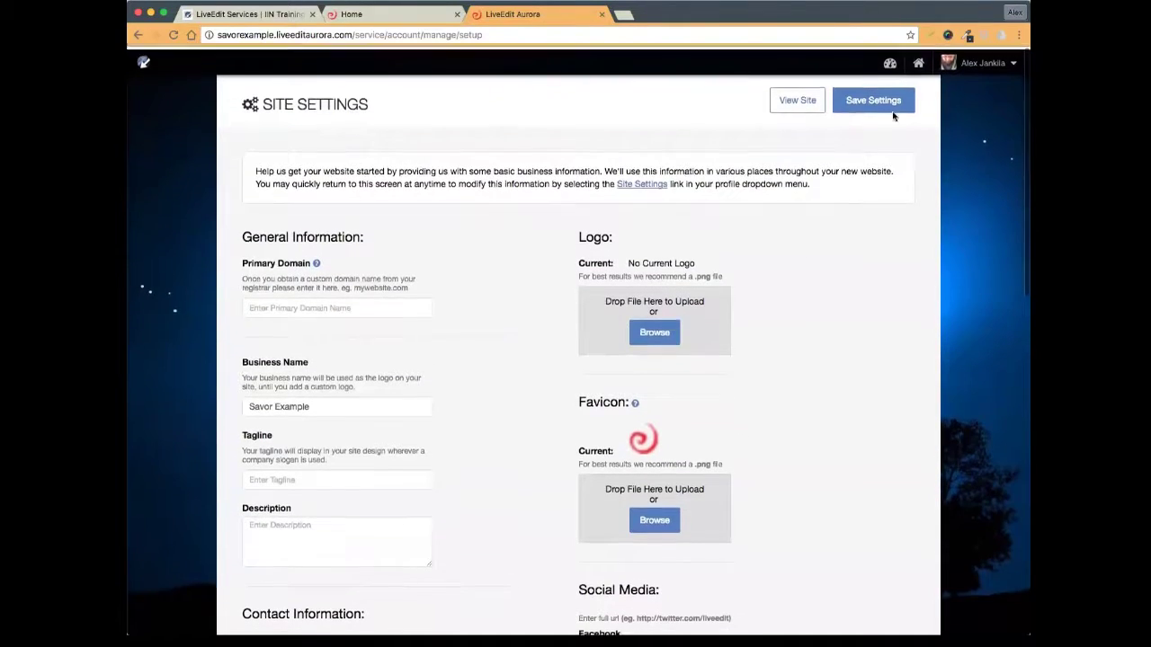
- Go to Dashboard > Account Info > Favicon and start an image upload, then cancel the file dialog
click(889, 61)
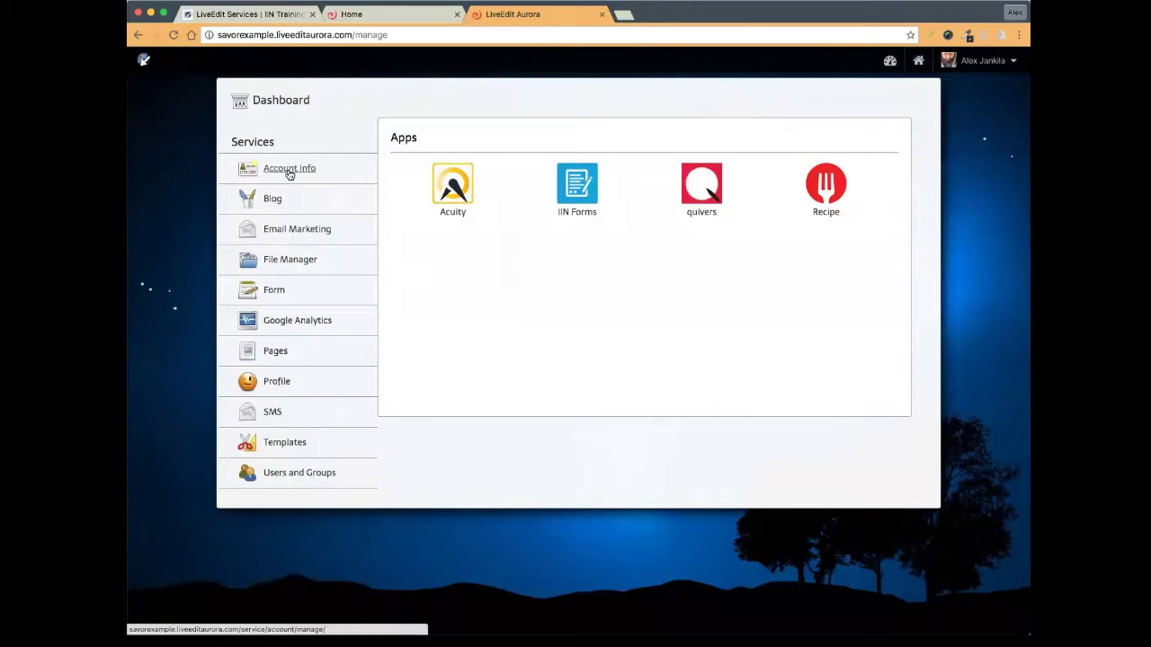
click(289, 171)
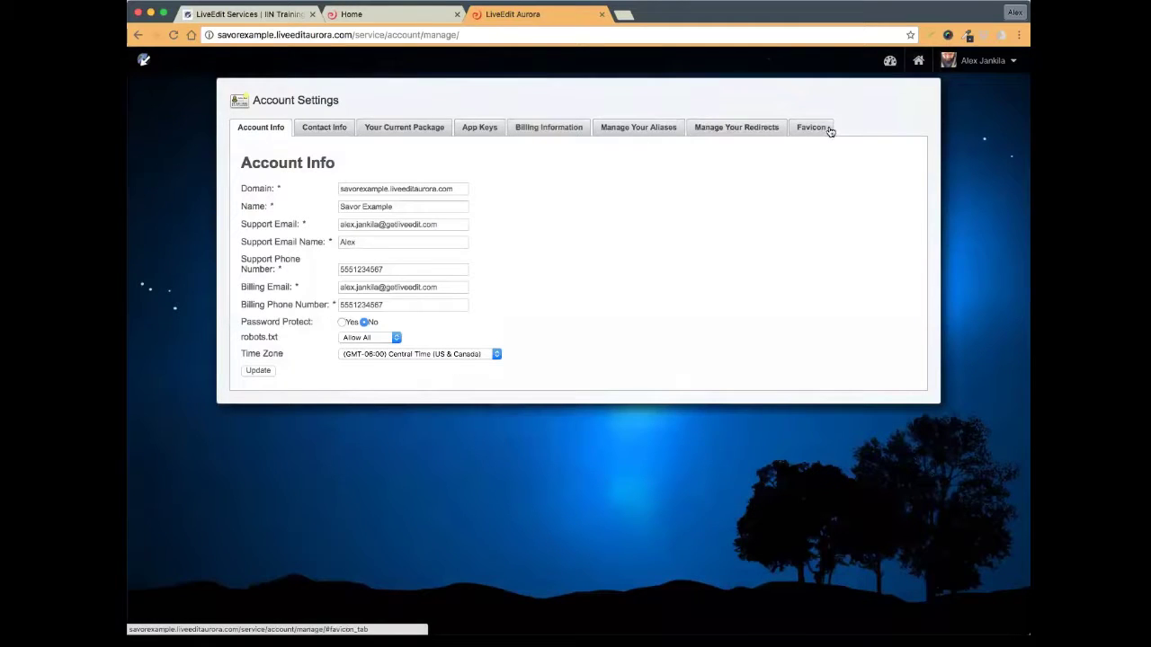
click(810, 128)
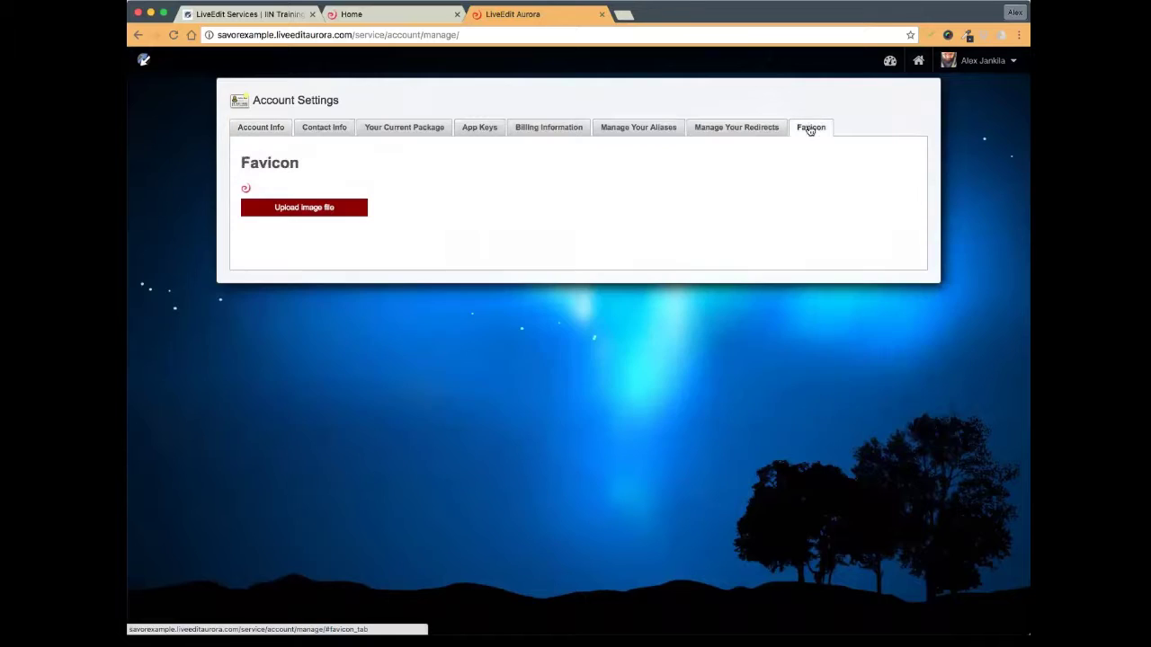
click(291, 209)
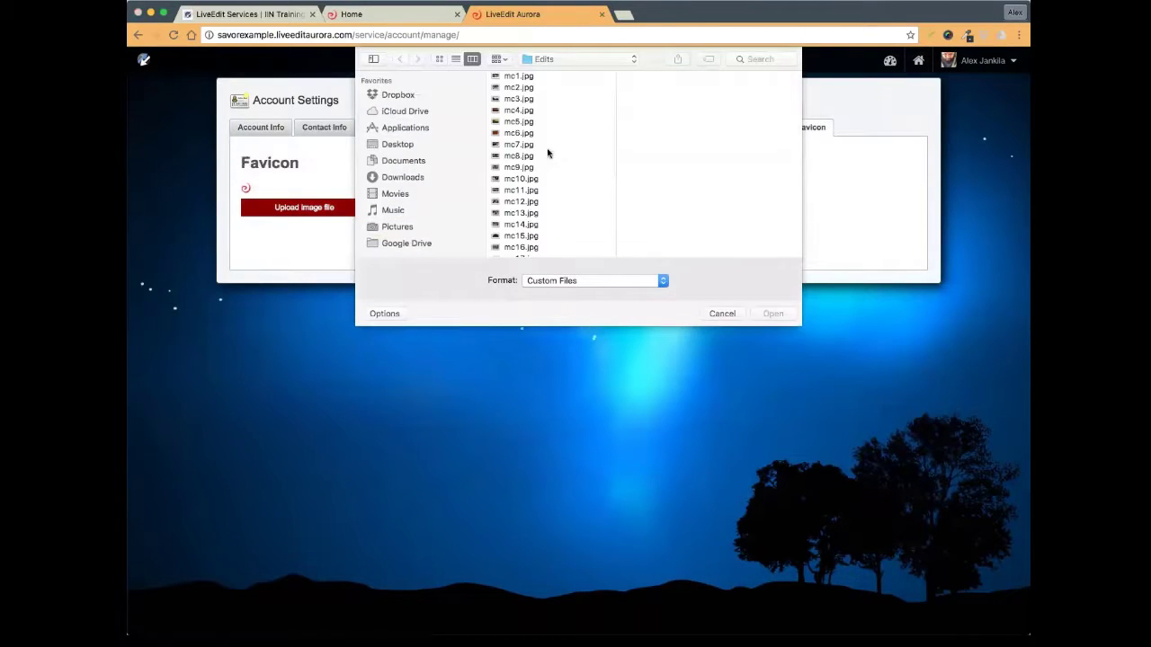
click(716, 315)
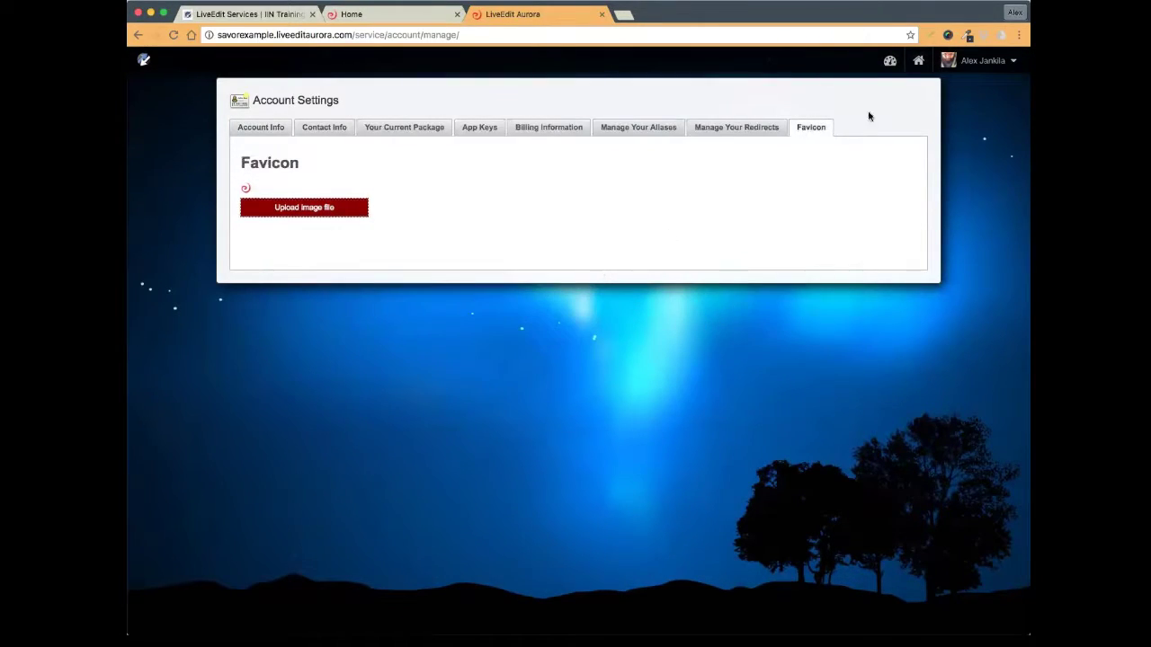